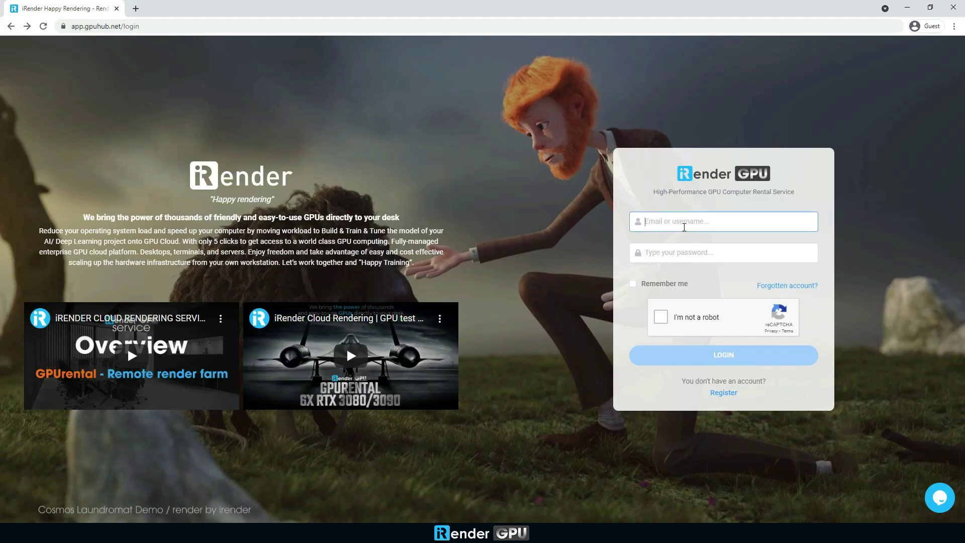
Log in with the account username and password after passing the reCAPTCHA check
text(thanhcong)
key(Tab)
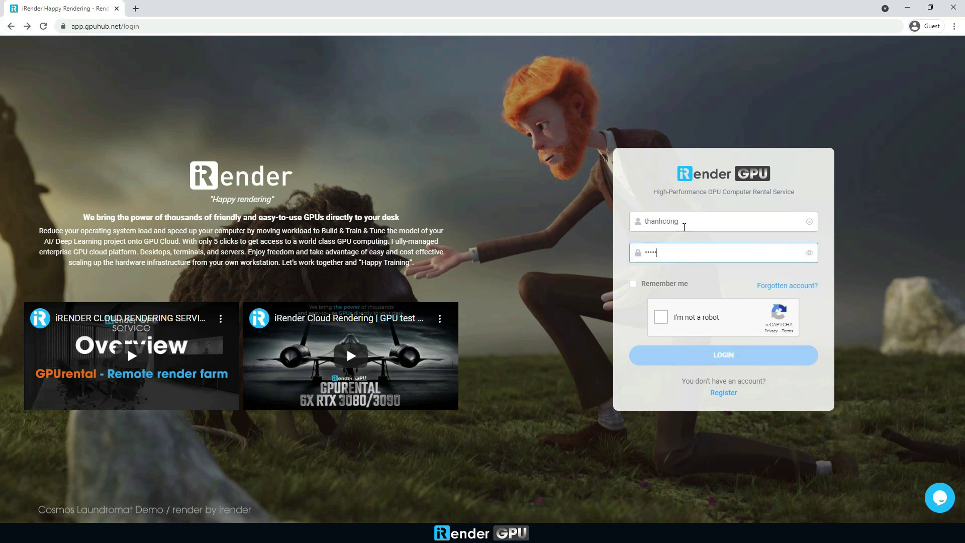
click(663, 320)
click(694, 355)
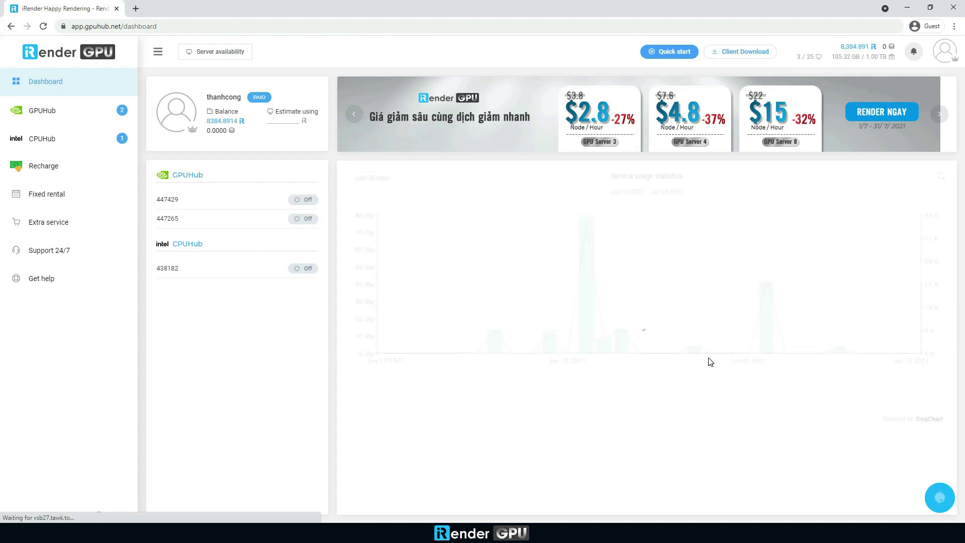
Check server load, then create the 4xRTX3090 image from the 2x-4x Card GPU Server 5 package
click(63, 113)
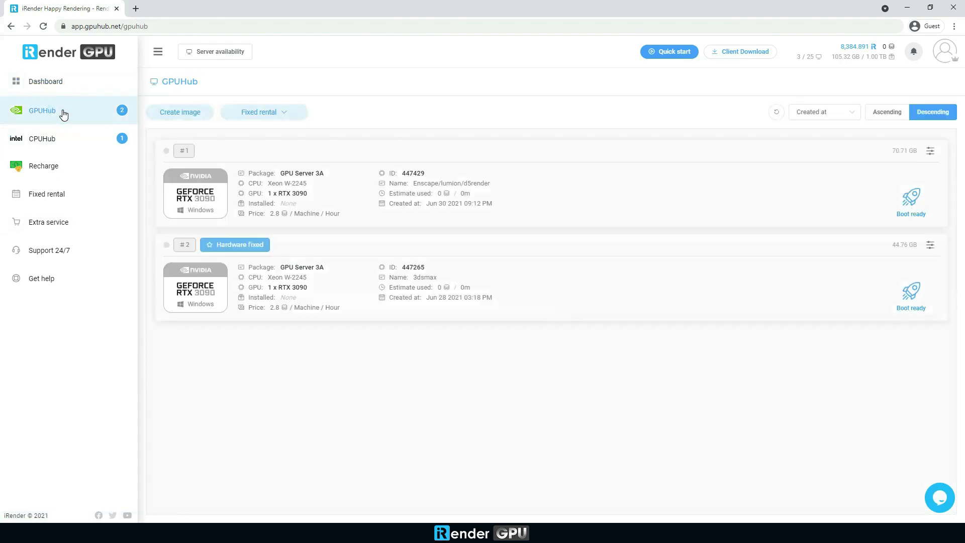
click(221, 51)
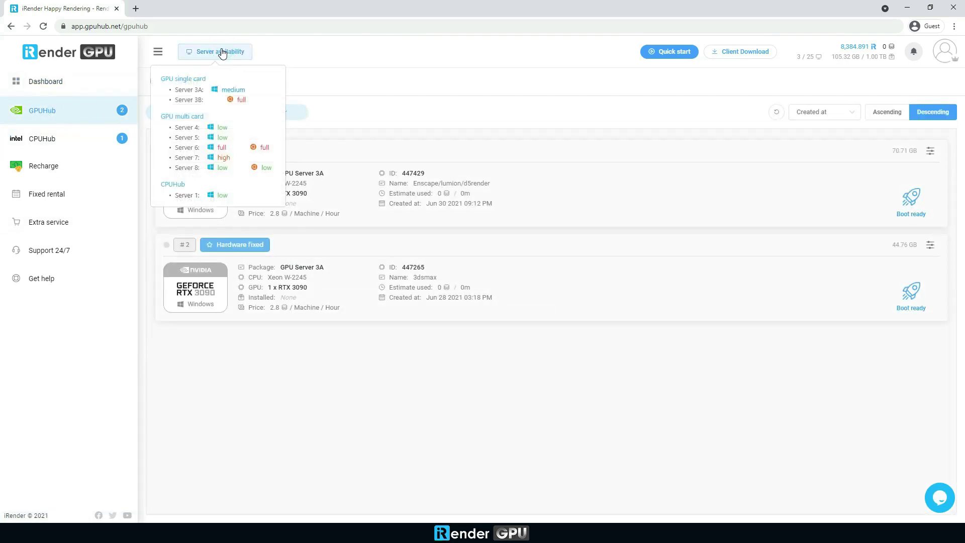
click(192, 111)
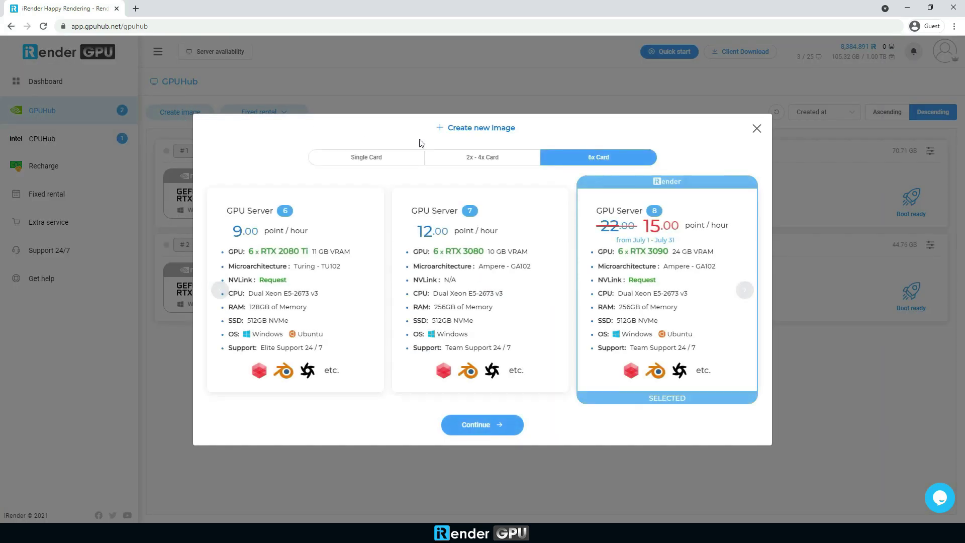
click(475, 159)
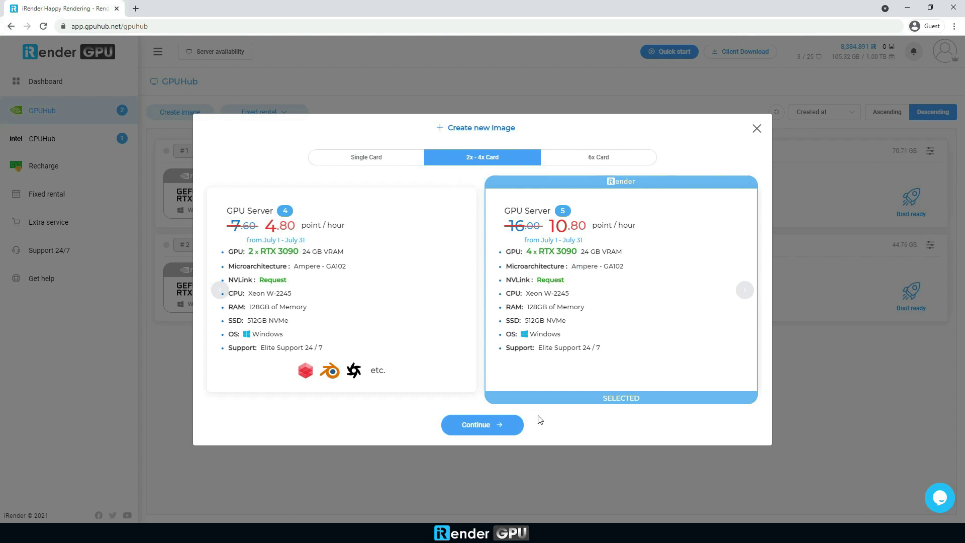
click(489, 433)
text(4xRTX3090)
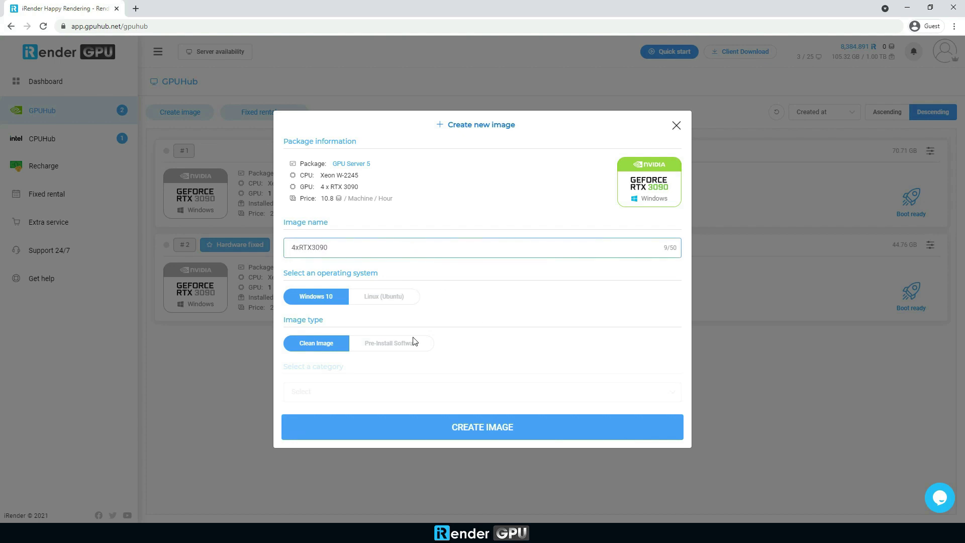
click(474, 428)
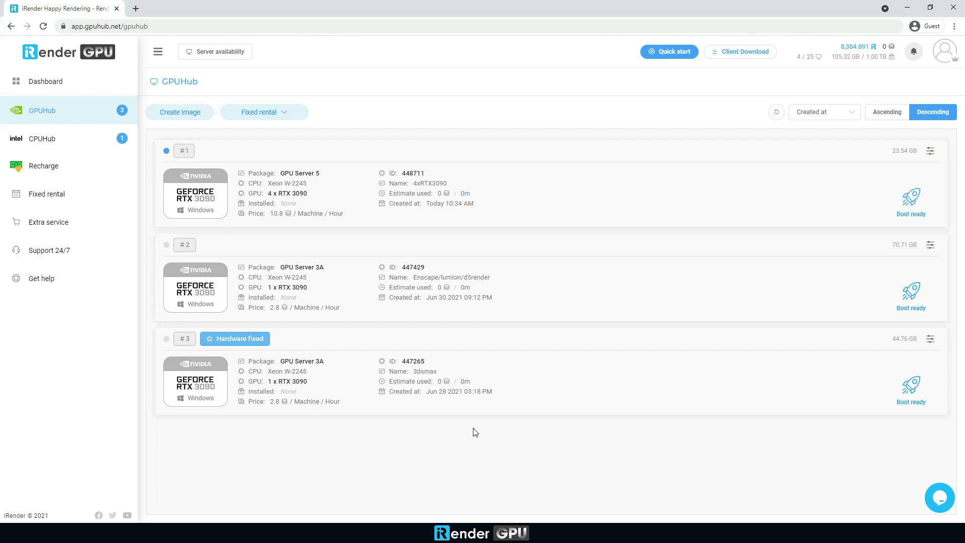
Boot the 4xRTX3090 machine on image #1 and confirm with BOOT MACHINE
click(912, 198)
click(520, 358)
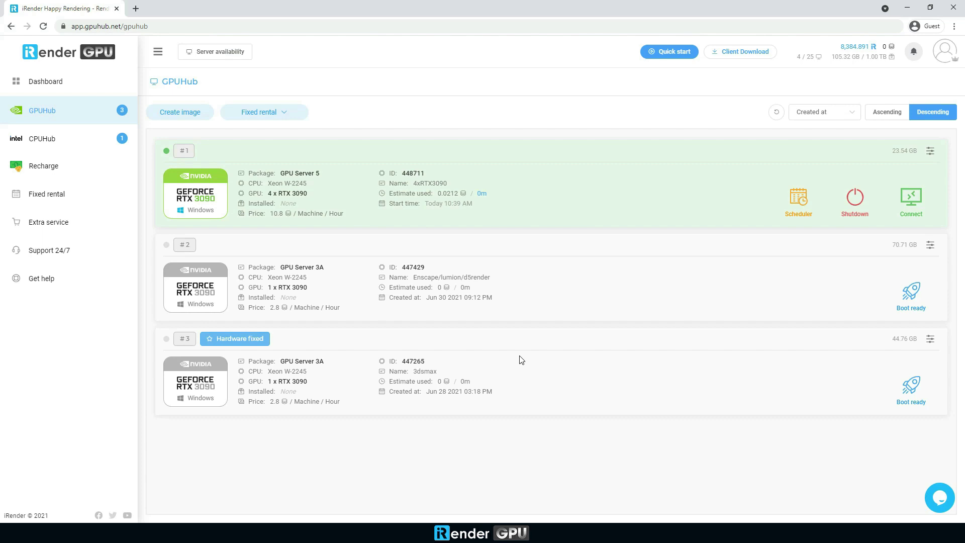
Download and open the server's .rdp file, log in with the account password, and accept the certificate
click(920, 202)
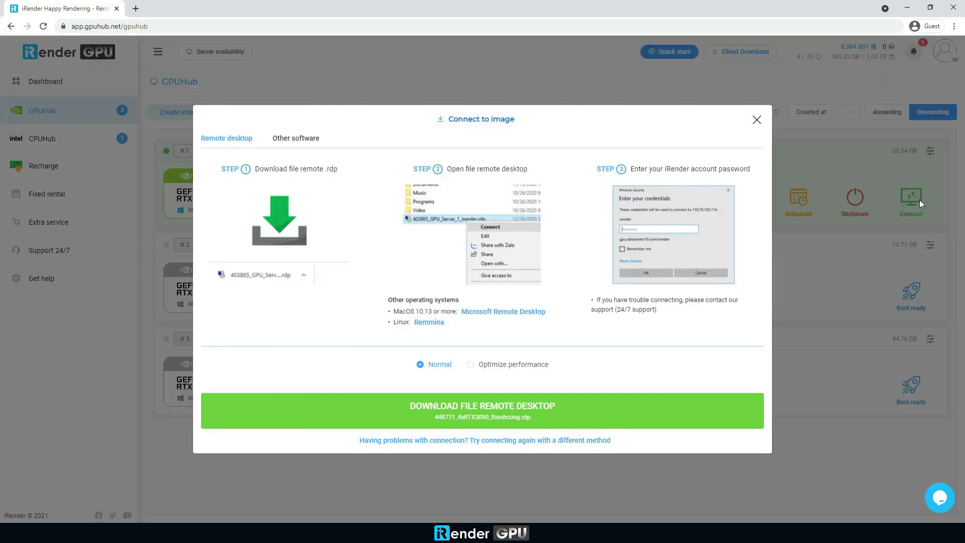
click(565, 414)
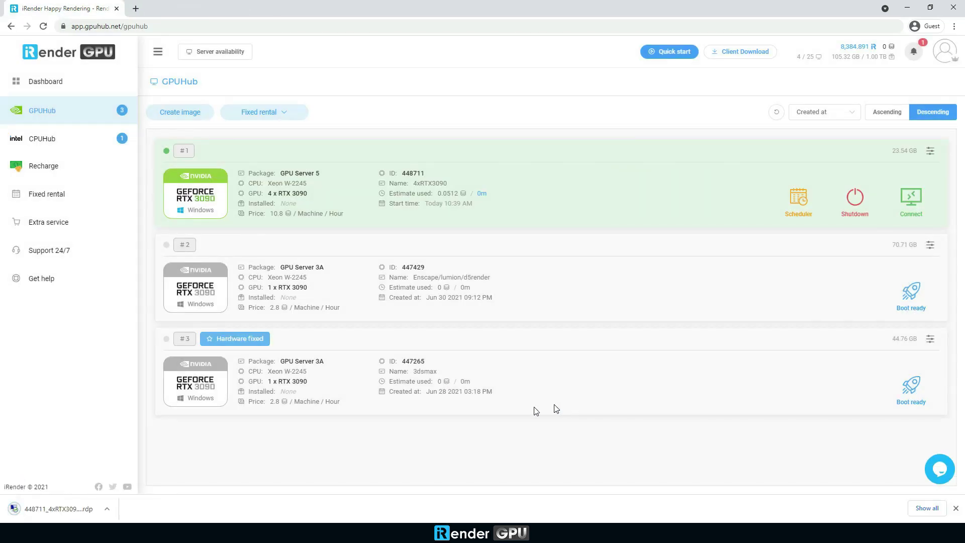
click(45, 507)
click(544, 317)
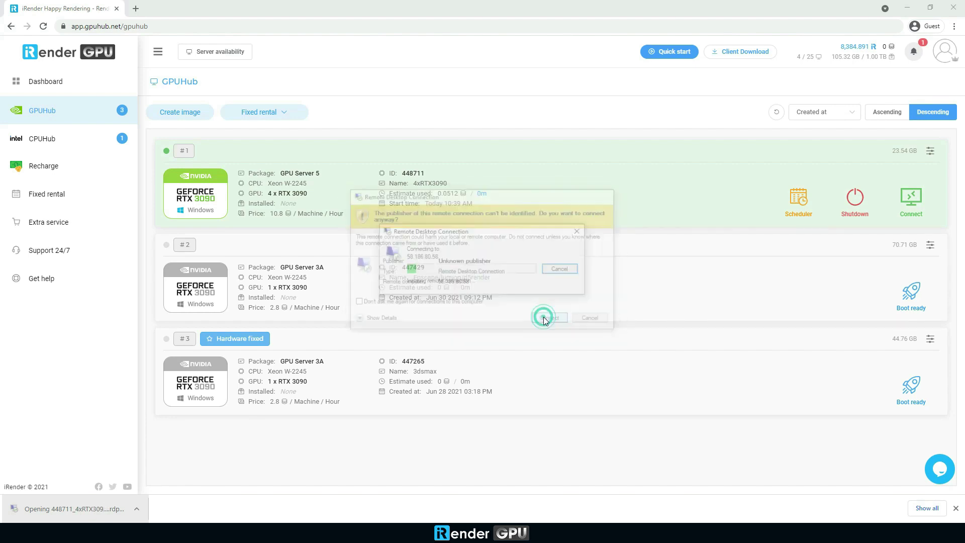
text(•••••••••)
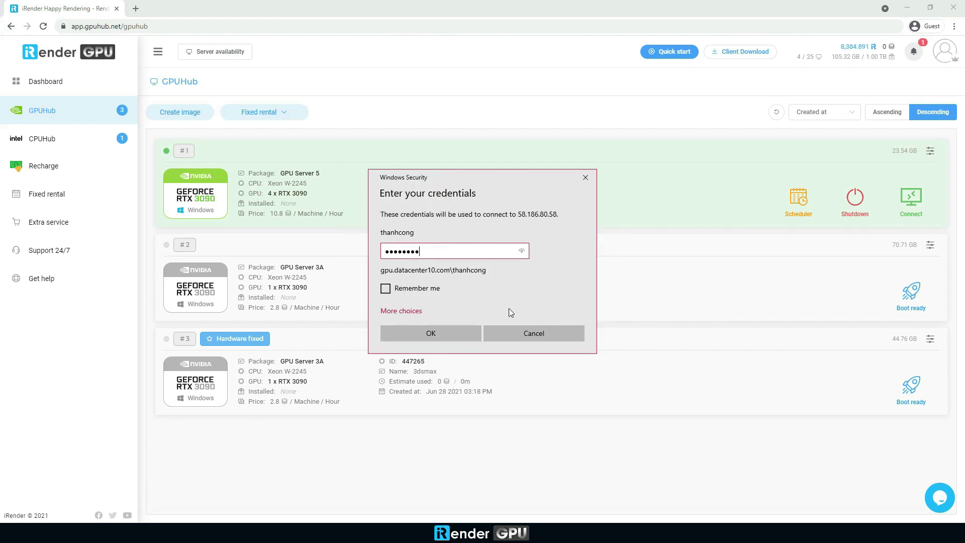
click(460, 332)
click(510, 347)
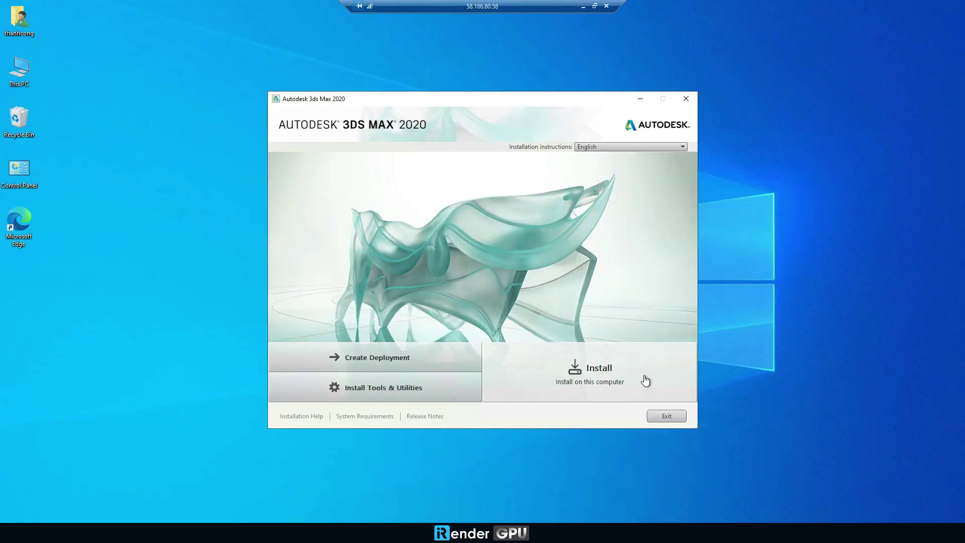
Verify the four RTX 3090 V-Ray GPU render devices in Render Setup and render the Flowers camera view
click(628, 369)
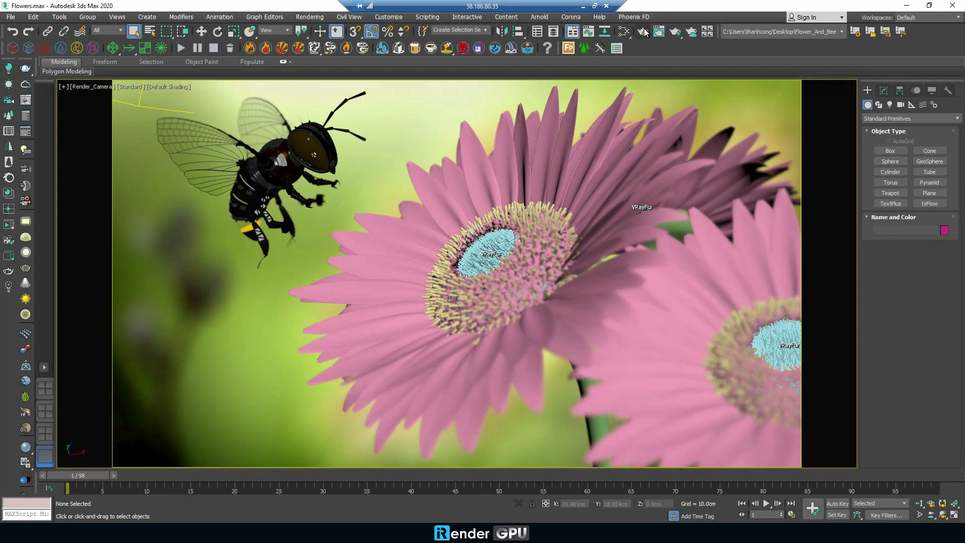
click(643, 31)
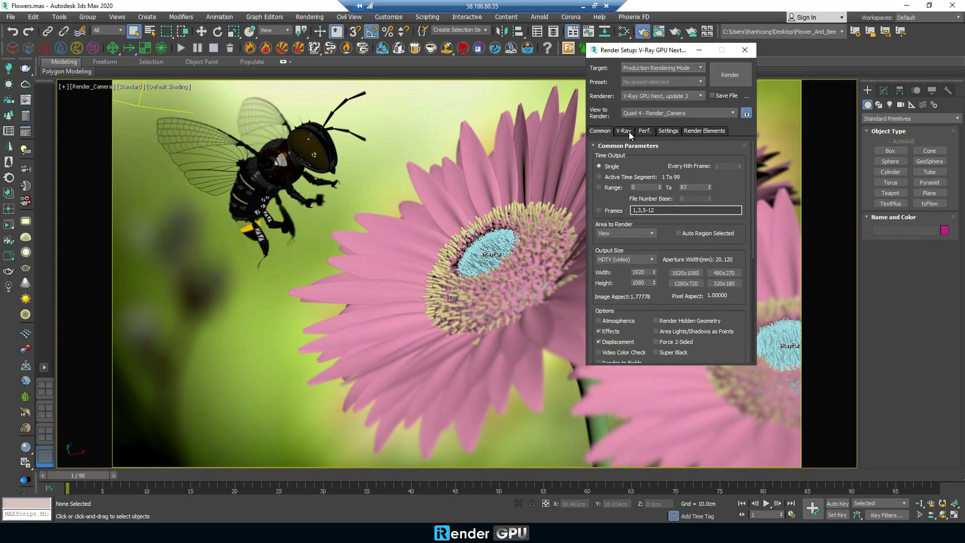
click(624, 131)
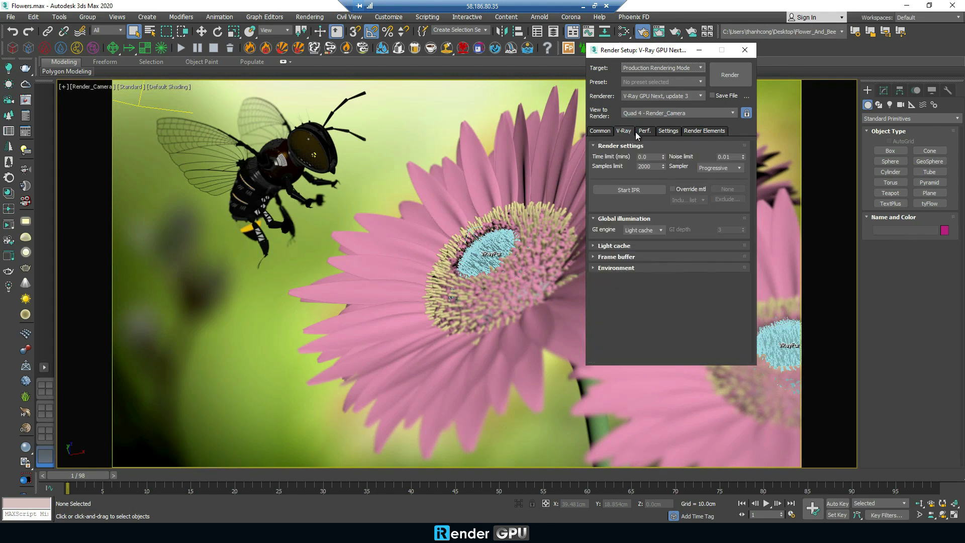
click(644, 132)
click(652, 245)
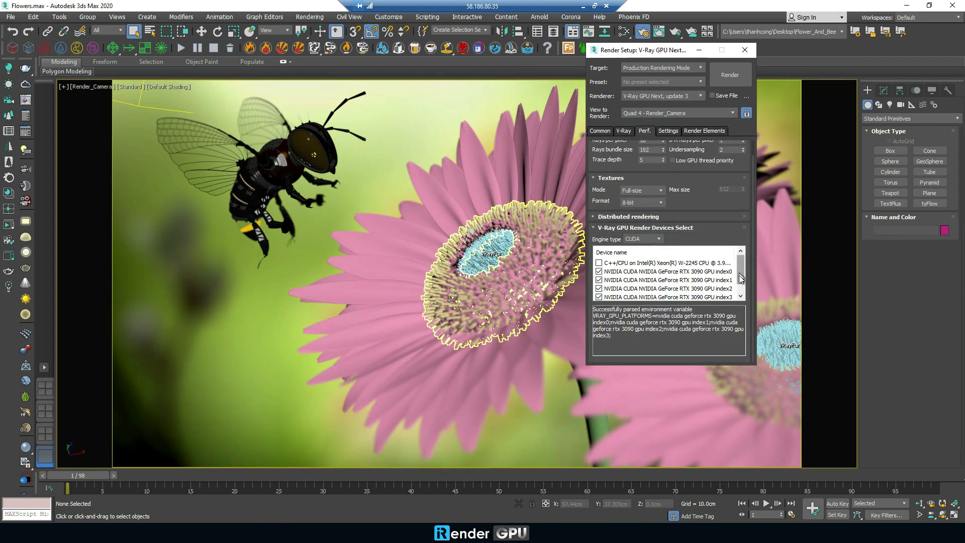
scroll(741, 292, up, 1)
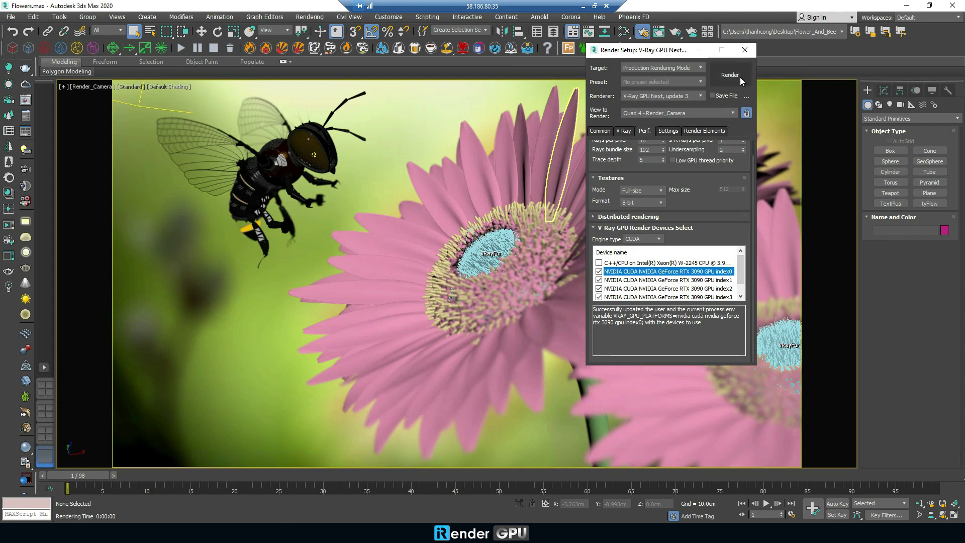
click(730, 74)
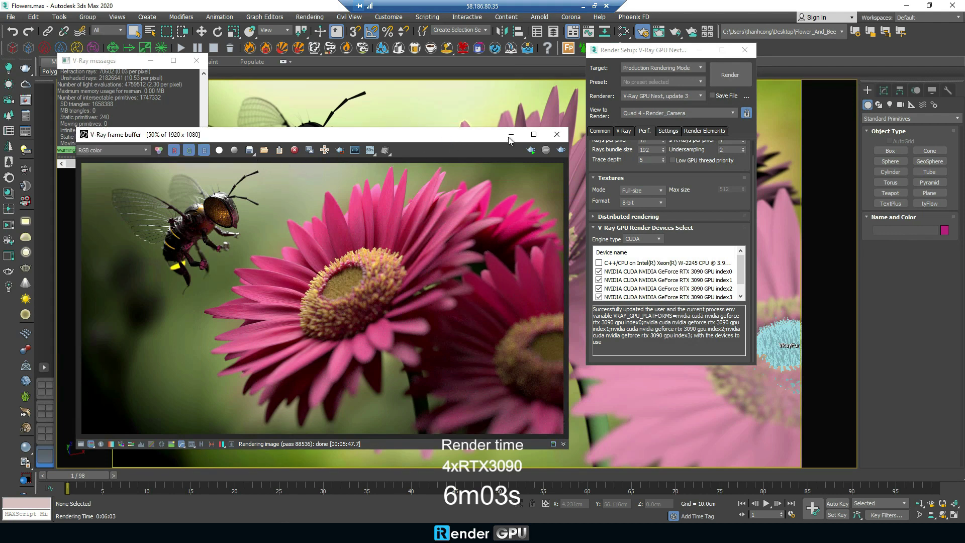
Inspect the finished flower-and-bee render at full screen
click(534, 134)
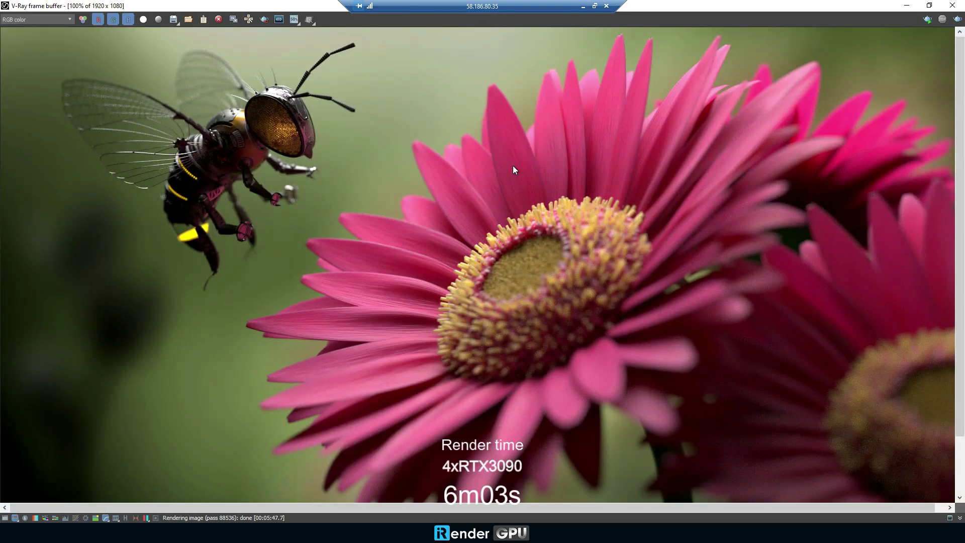
scroll(513, 167, down, 1)
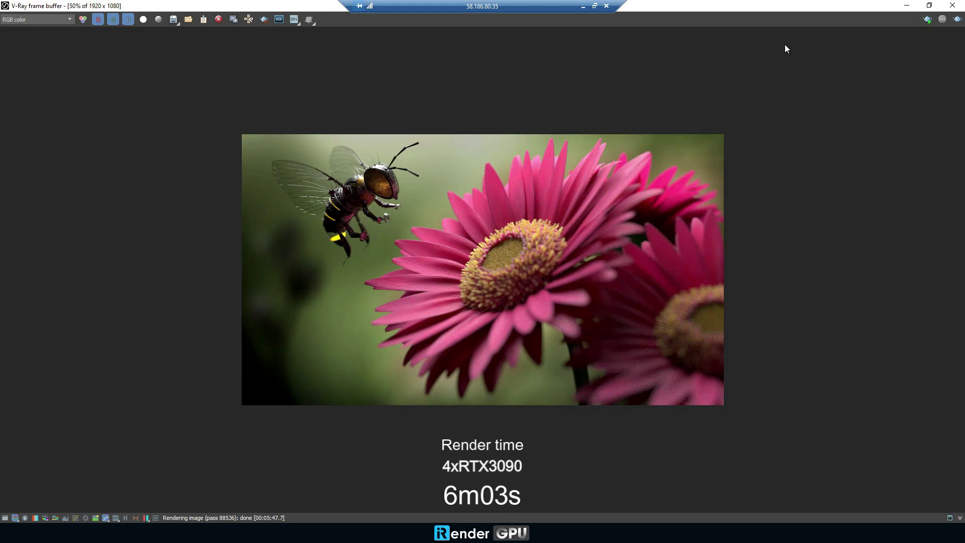
click(929, 5)
Save the render as the PNG image Final_Flower_and_Bee
click(248, 150)
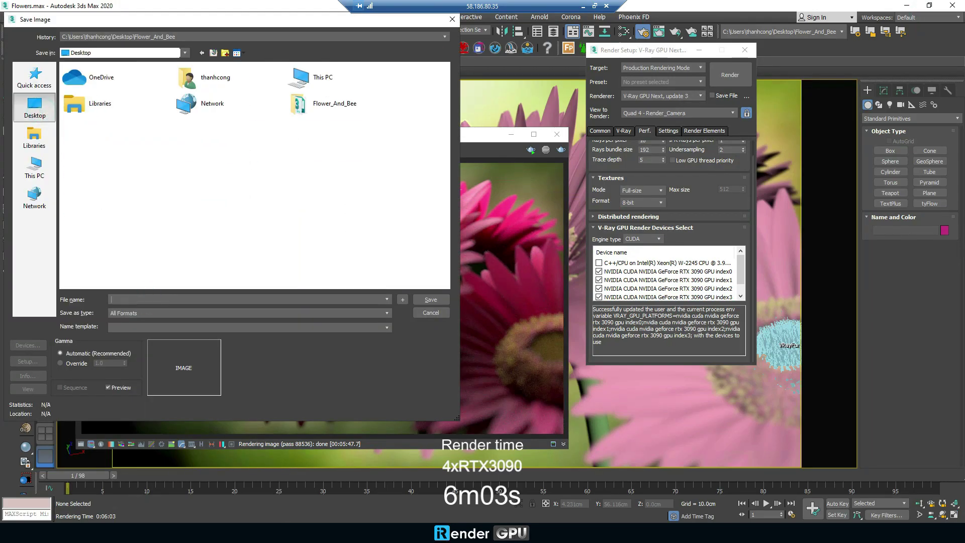
text(Final)
text(a)
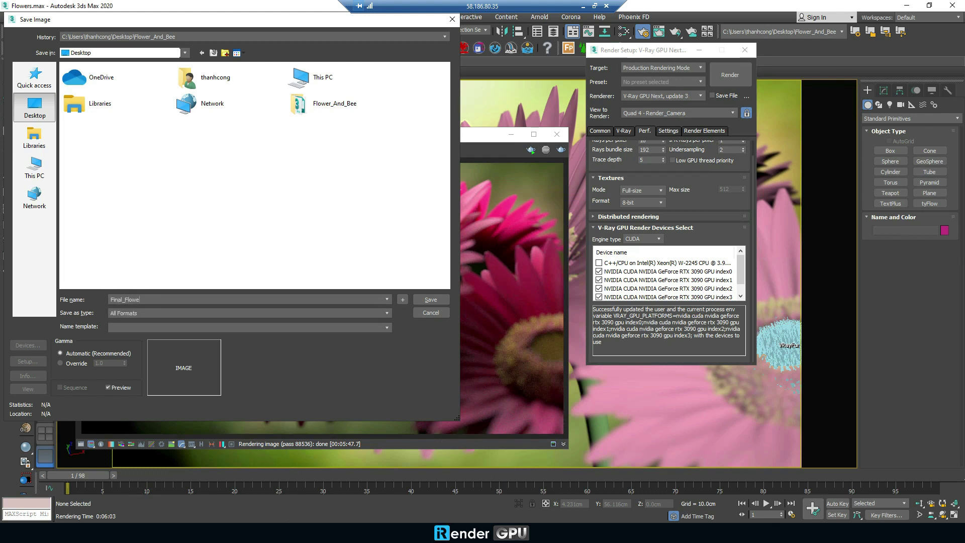
text(_and_Bee)
click(184, 313)
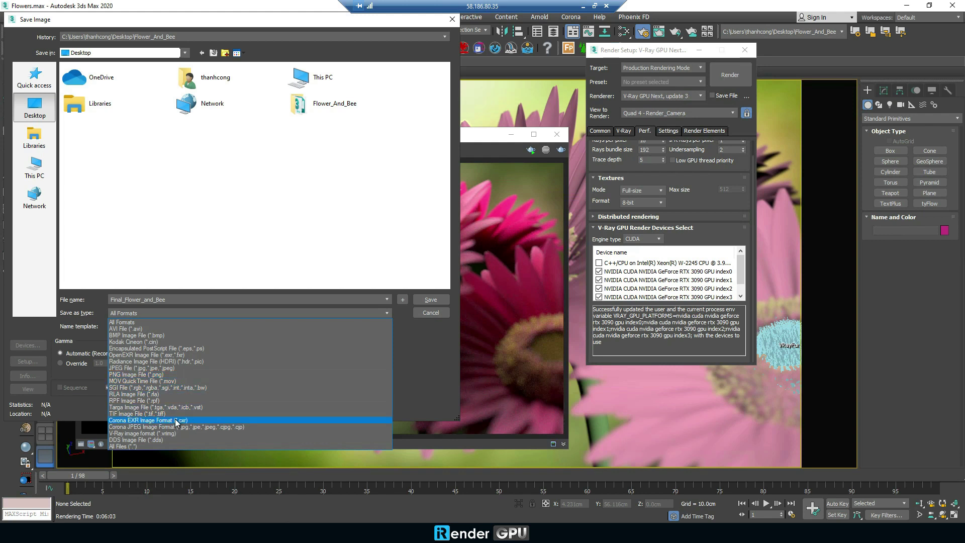
click(167, 375)
click(431, 300)
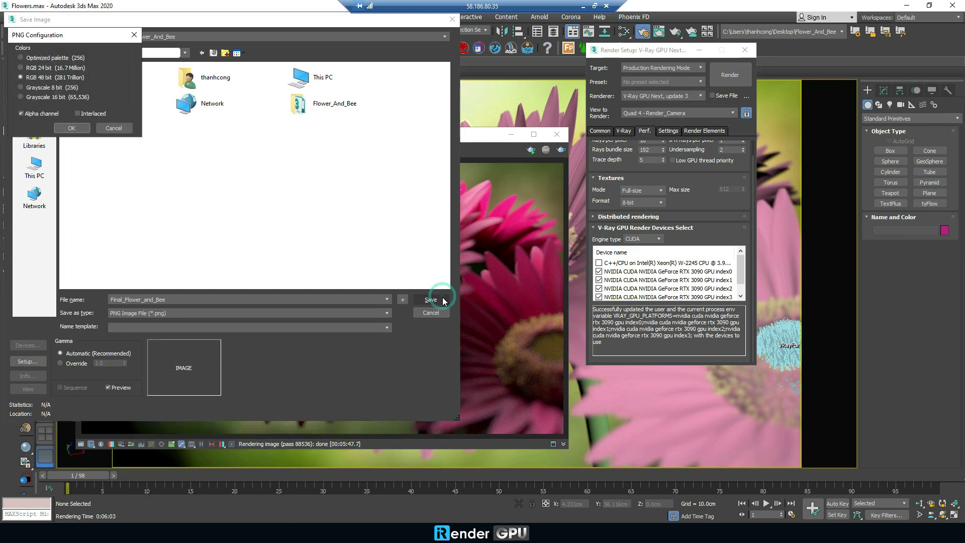
click(90, 136)
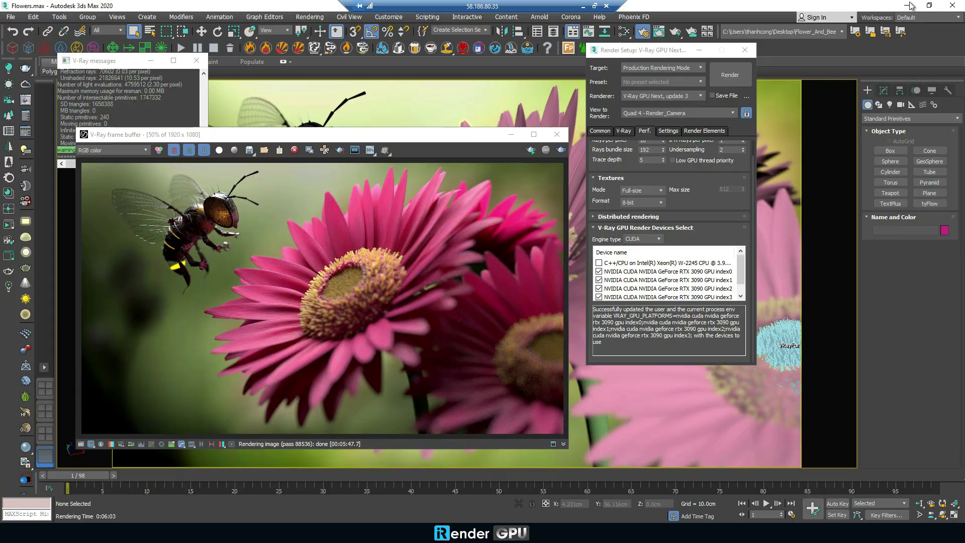
Copy Final_Flower_and_Bee from the desktop and open the Storage (Z:) drive
click(910, 6)
right_click(23, 324)
click(53, 265)
double_click(23, 74)
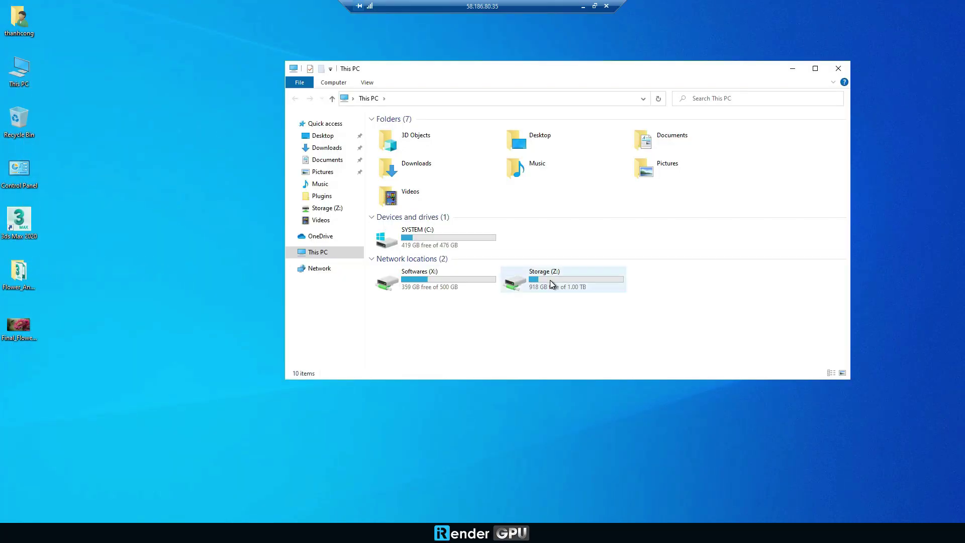
double_click(550, 279)
right_click(459, 251)
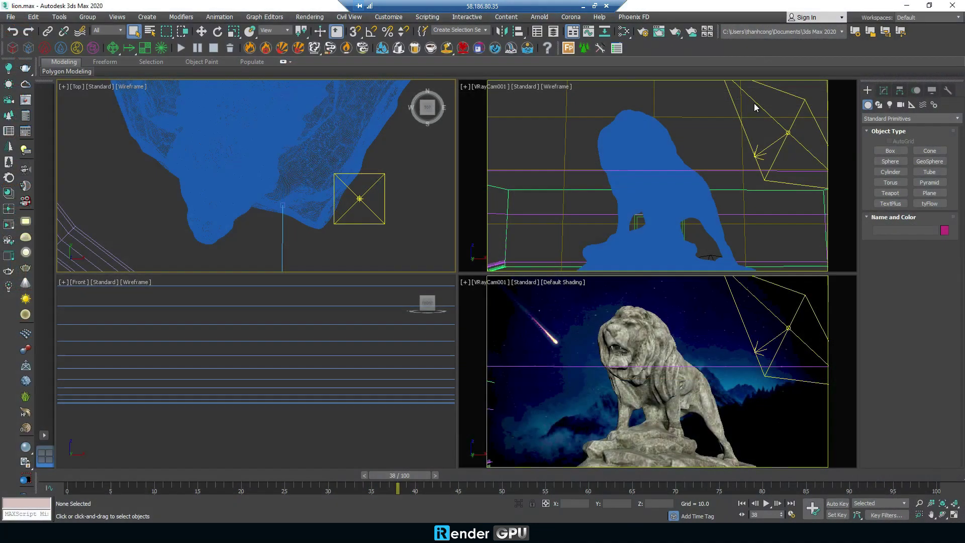
Check V-Ray sampling and the four RTX 3090 GPU devices, then render the lion scene
click(645, 33)
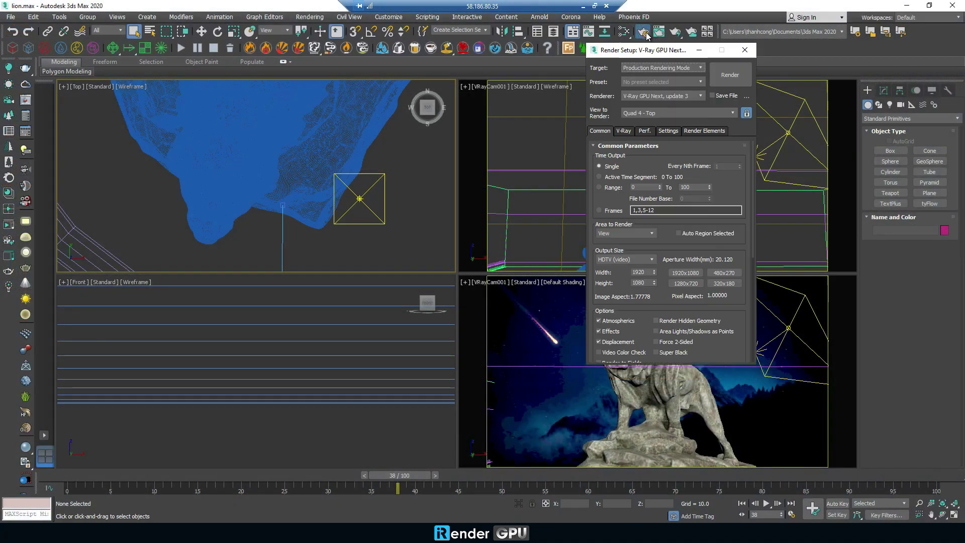
click(624, 132)
double_click(641, 167)
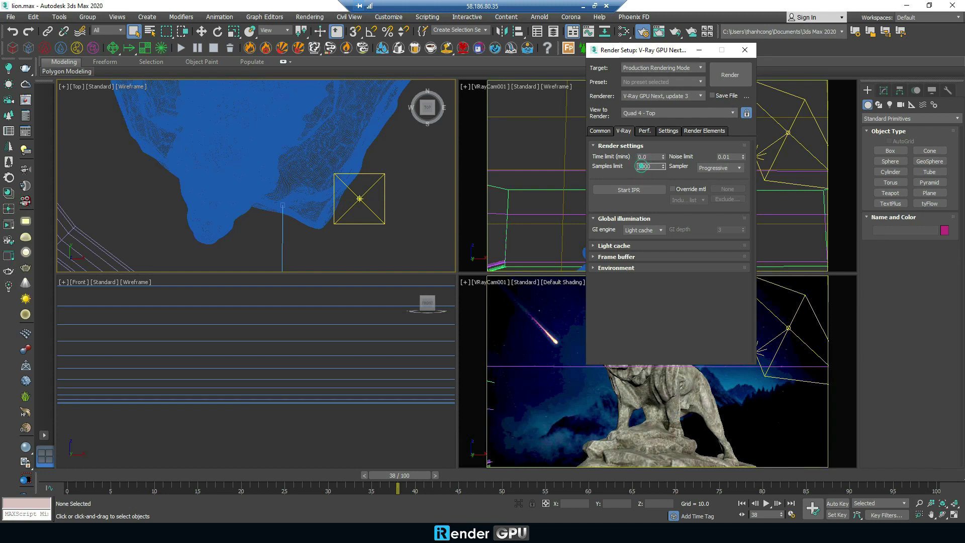
click(643, 131)
click(636, 245)
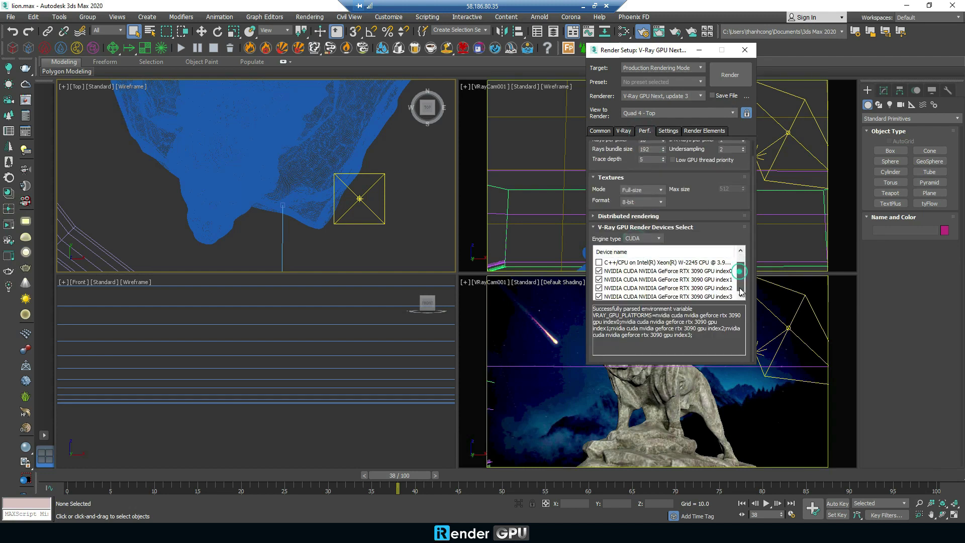
drag(741, 274, 741, 264)
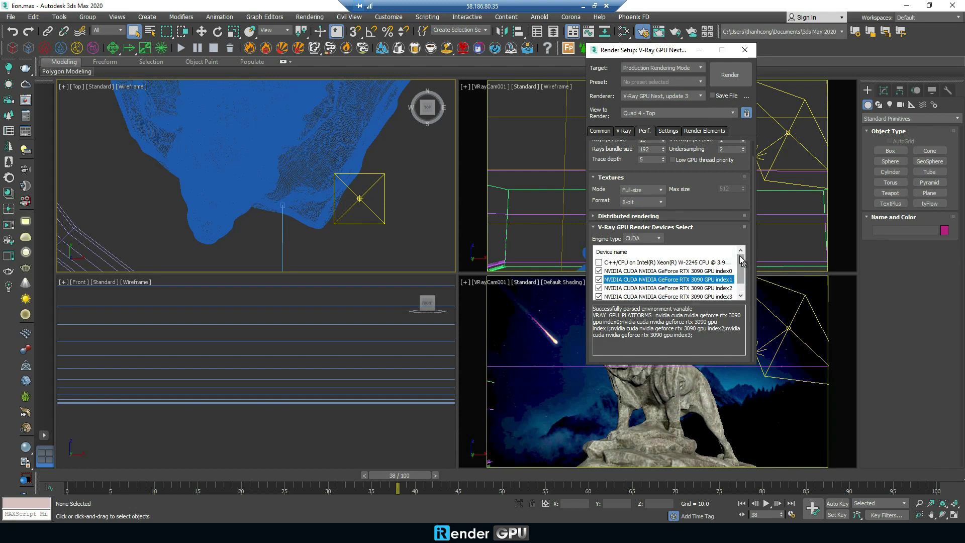
click(736, 78)
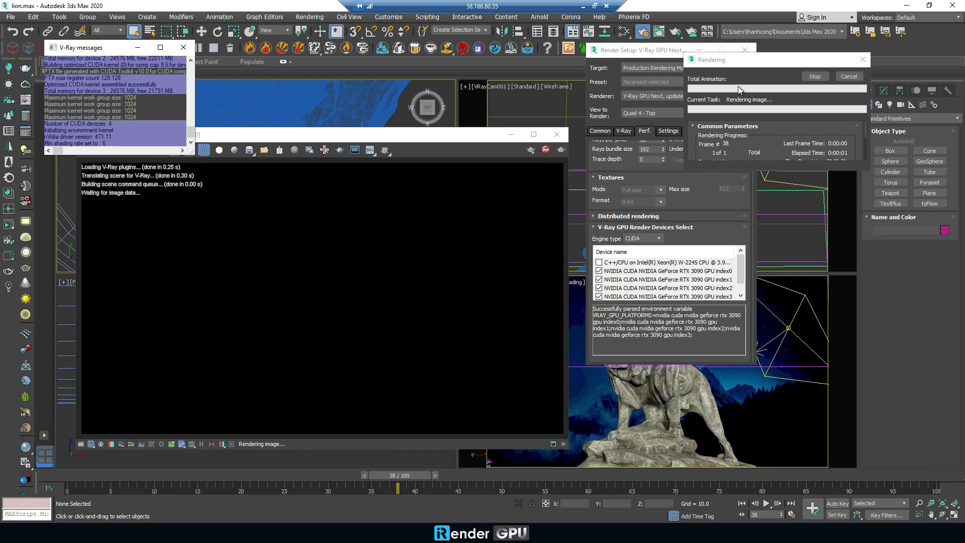
drag(391, 135, 375, 155)
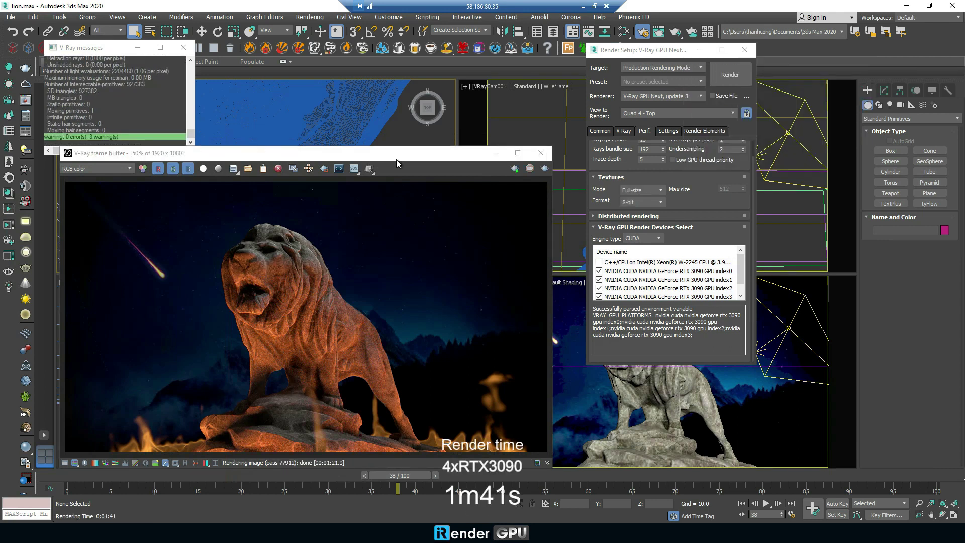
Save the finished lion render as the PNG image Fianl_Lion
click(415, 240)
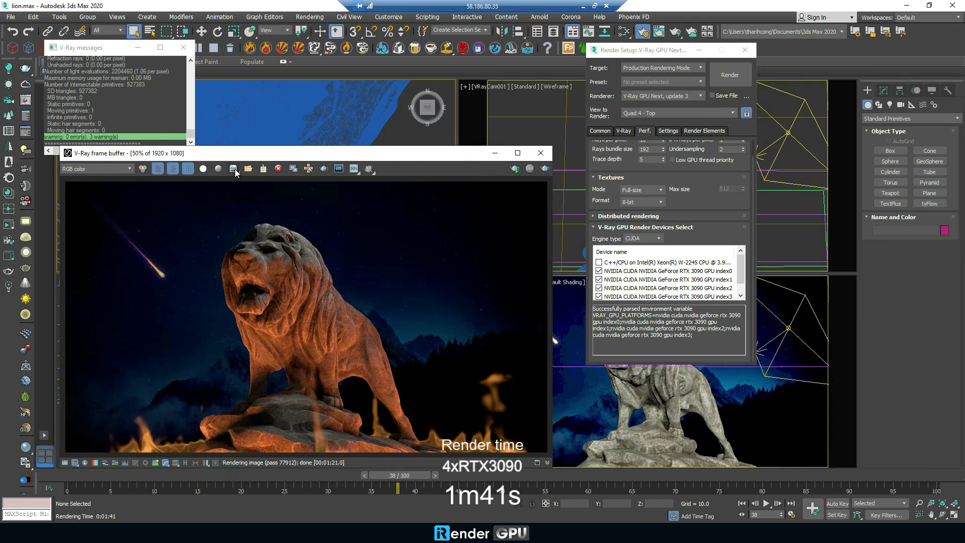
click(233, 170)
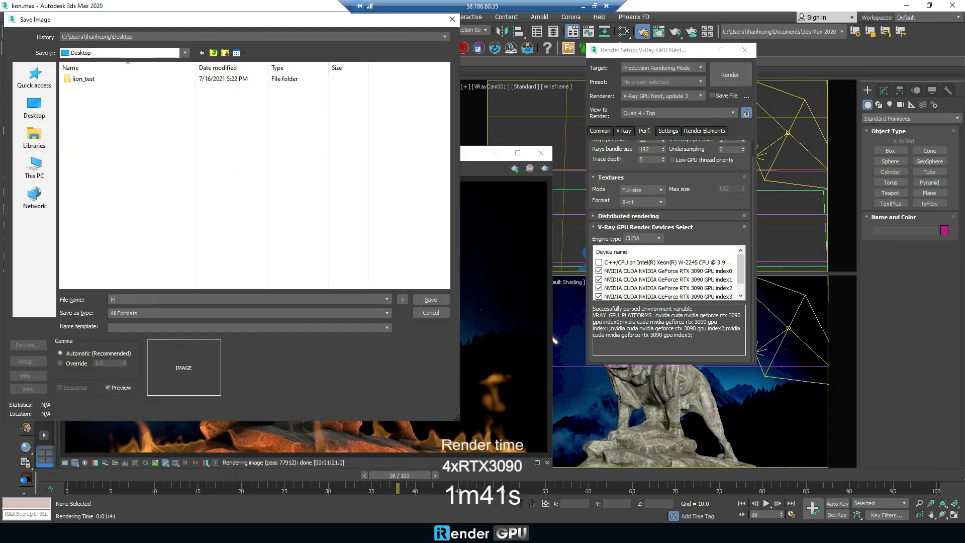
text(Pianl_Lion)
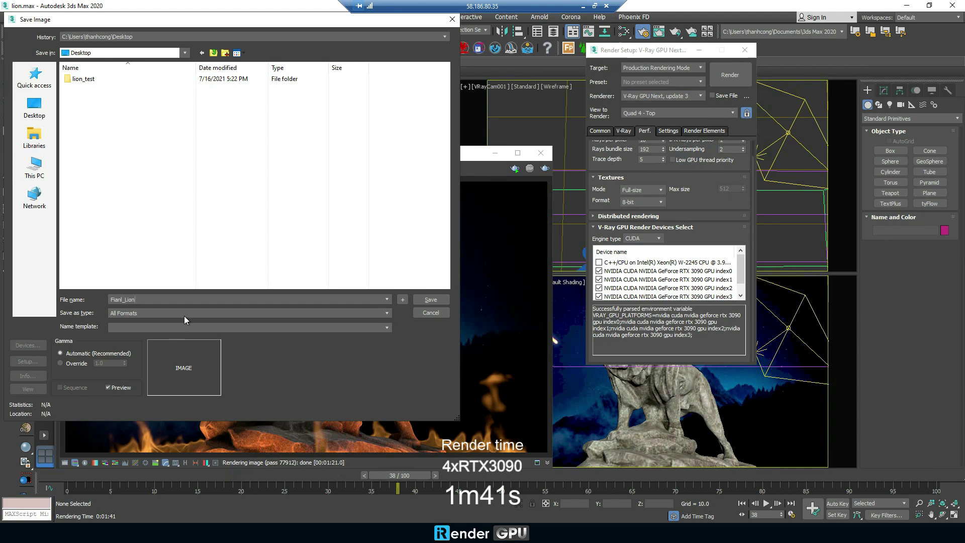
click(185, 312)
click(186, 371)
click(430, 299)
click(84, 129)
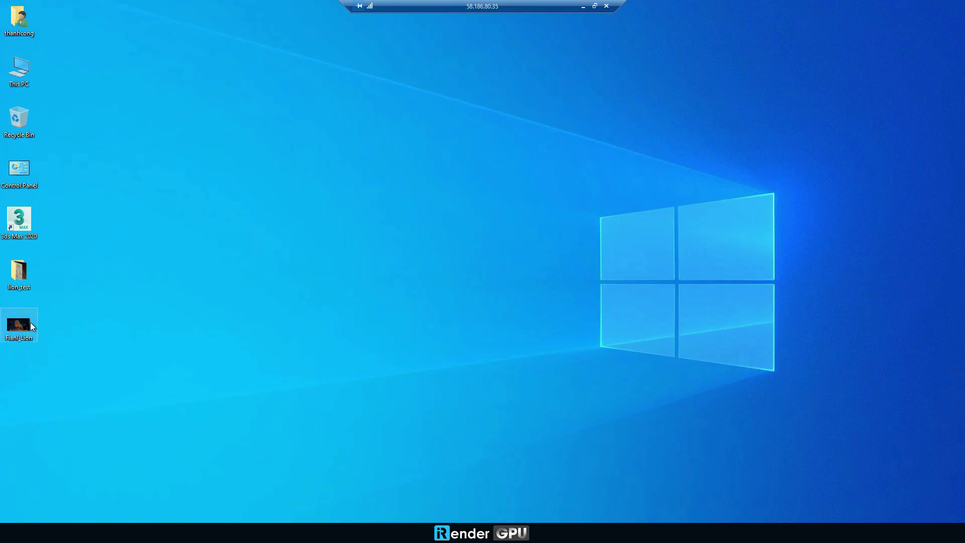
Copy Fianl_Lion from the desktop and paste it into the Storage (Z:) drive
right_click(30, 322)
click(47, 259)
click(24, 74)
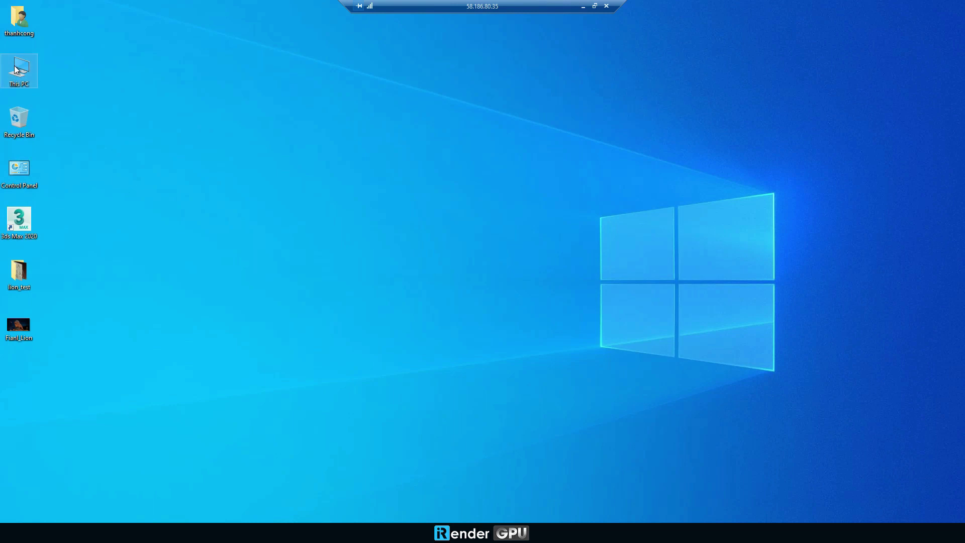
key(Return)
double_click(402, 413)
right_click(372, 379)
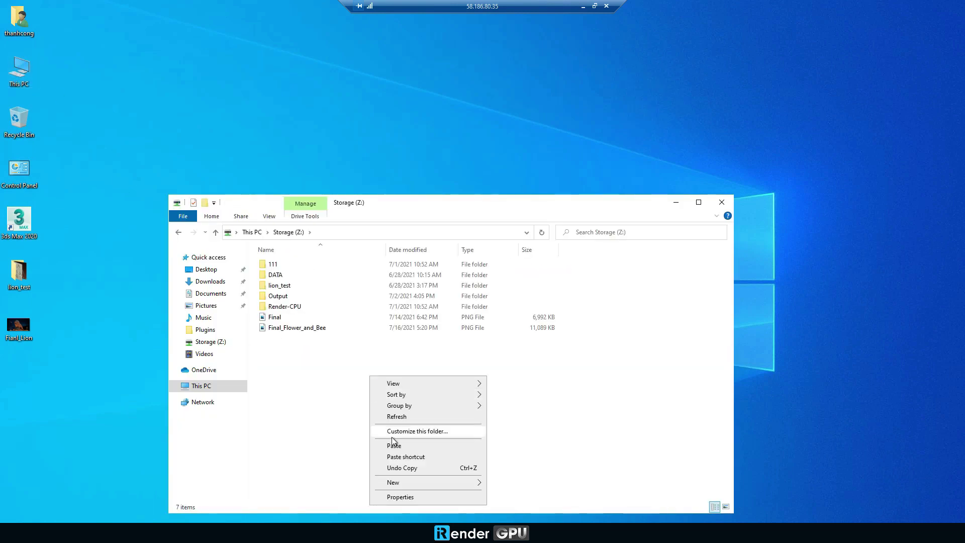
click(395, 445)
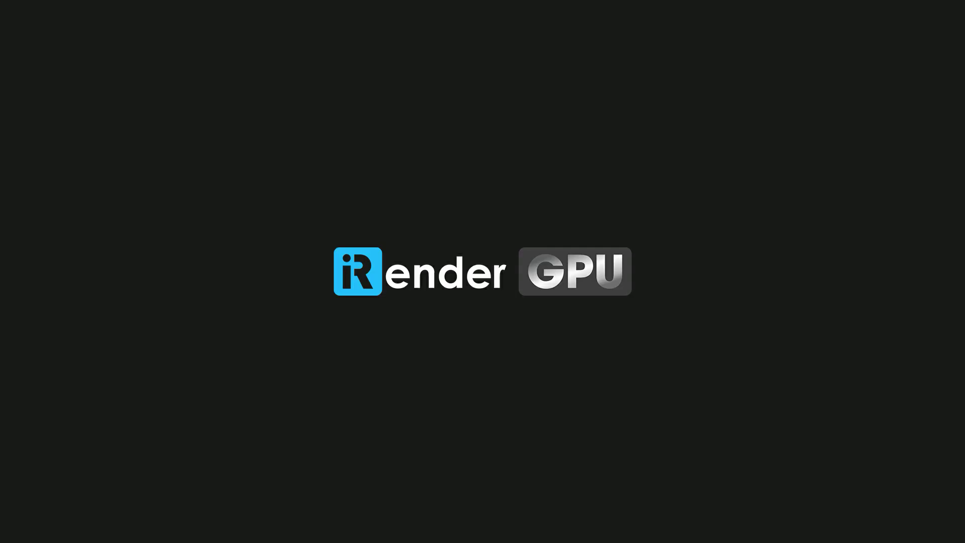